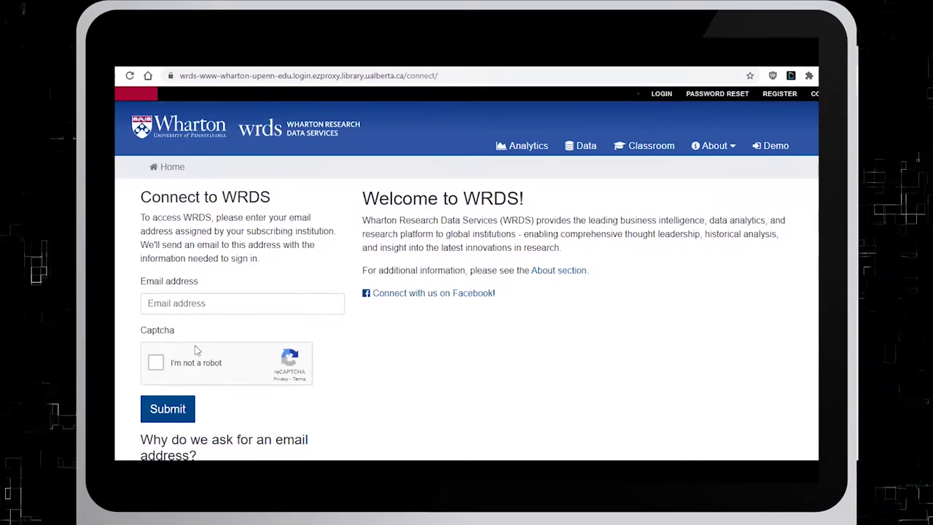
- Pass the reCAPTCHA check to sign in to WRDS, then open CRSP from the Subscriptions list
{"action": "left_click", "coordinate": [155, 364]}
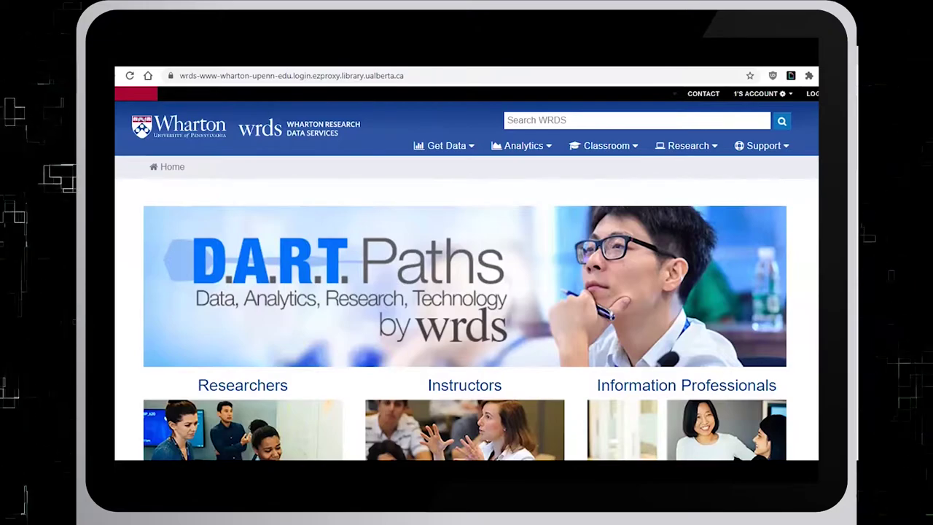
{"action": "scroll", "coordinate": [466, 273], "scroll_direction": "down", "scroll_amount": 3}
{"action": "scroll", "coordinate": [466, 273], "scroll_direction": "down", "scroll_amount": 3}
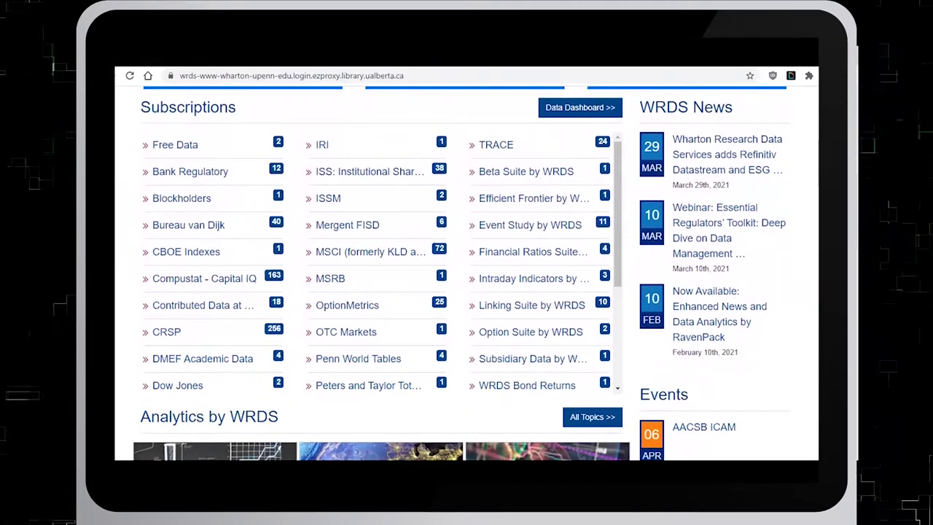
{"action": "left_click", "coordinate": [155, 334]}
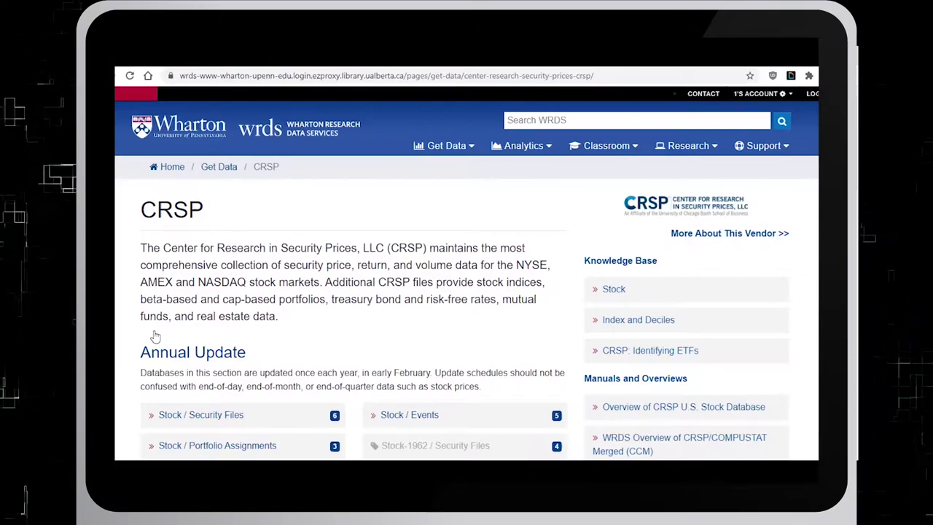
- Open the Monthly Stock File query form from Annual Update's Stock / Security Files
{"action": "left_click", "coordinate": [230, 421]}
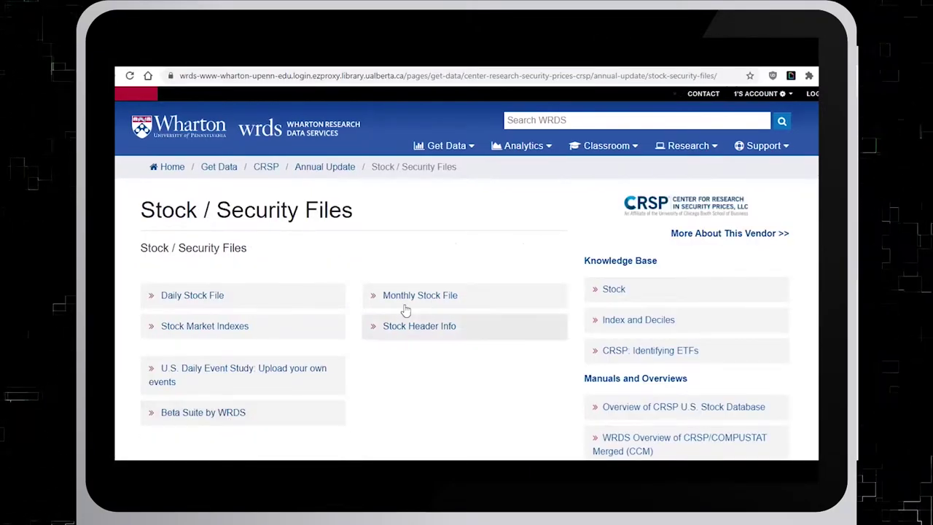
{"action": "left_click", "coordinate": [429, 309]}
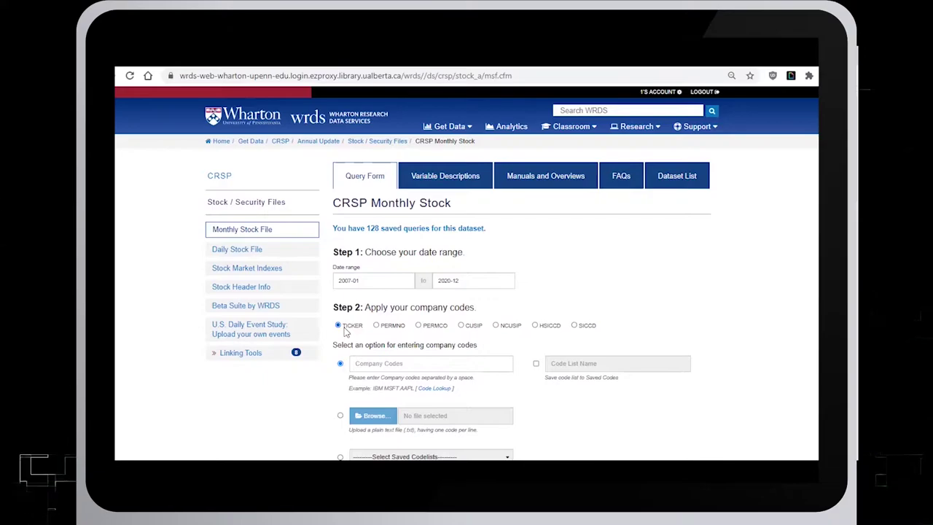
- Use Code Lookup to find companies whose names start with 'General Electric'
{"action": "left_click", "coordinate": [433, 391]}
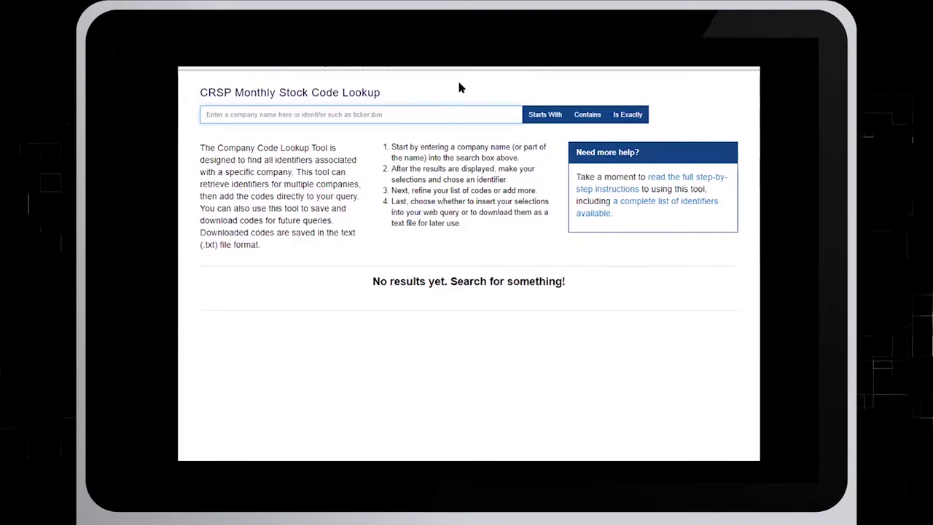
{"action": "type", "text": "General"}
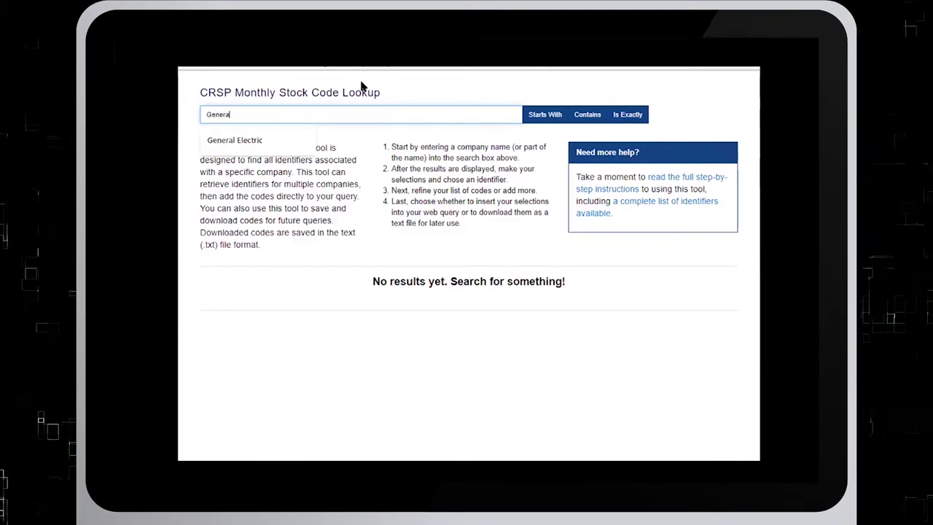
{"action": "type", "text": " Electric"}
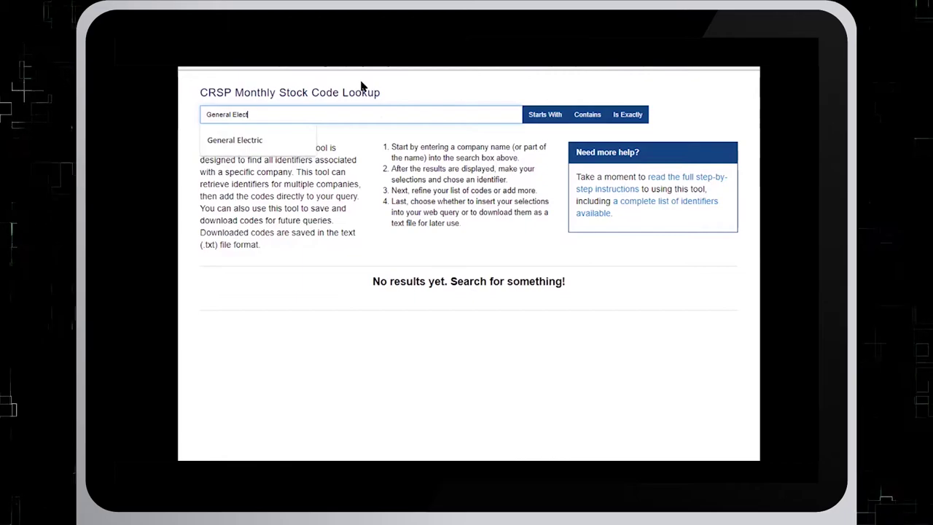
{"action": "left_click", "coordinate": [552, 114]}
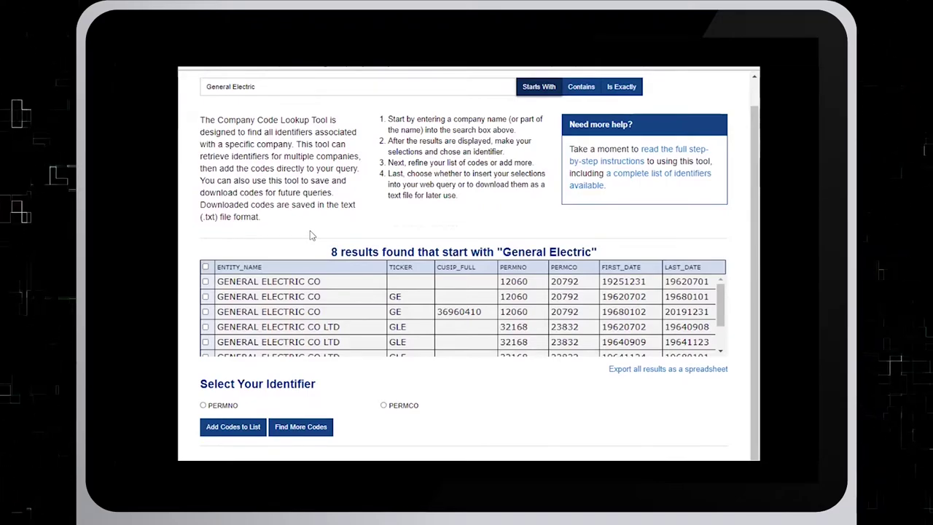
- Add the PERMCO codes 20792 and 23832 for all General Electric results to the query
{"action": "left_click", "coordinate": [205, 267]}
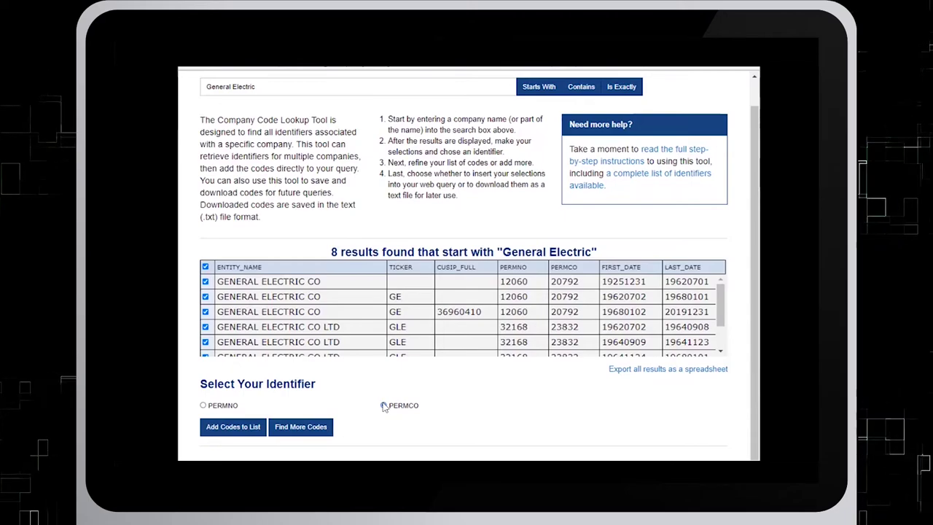
{"action": "left_click", "coordinate": [384, 405]}
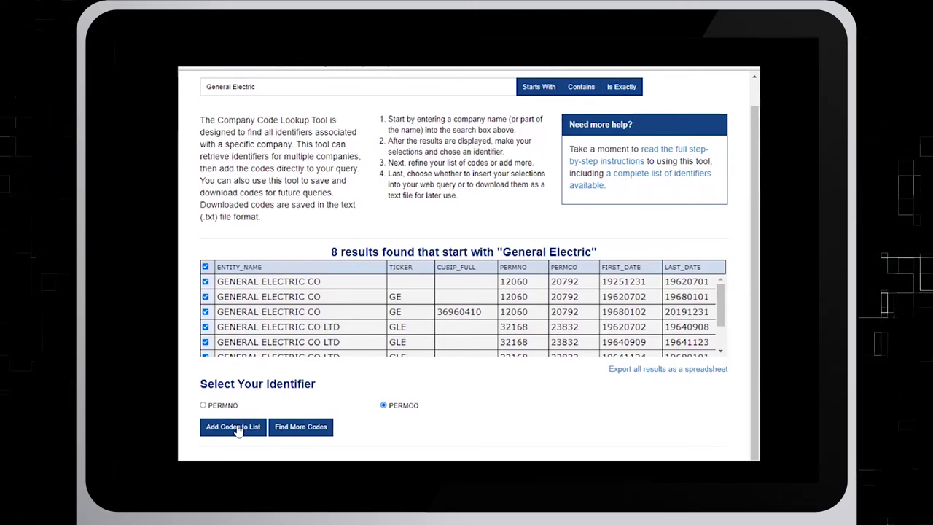
{"action": "left_click", "coordinate": [235, 429]}
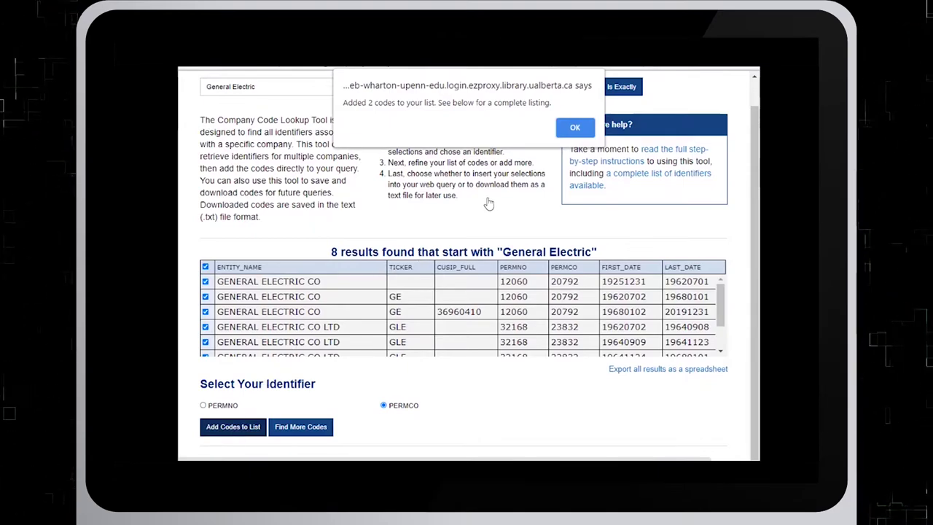
{"action": "left_click", "coordinate": [574, 127]}
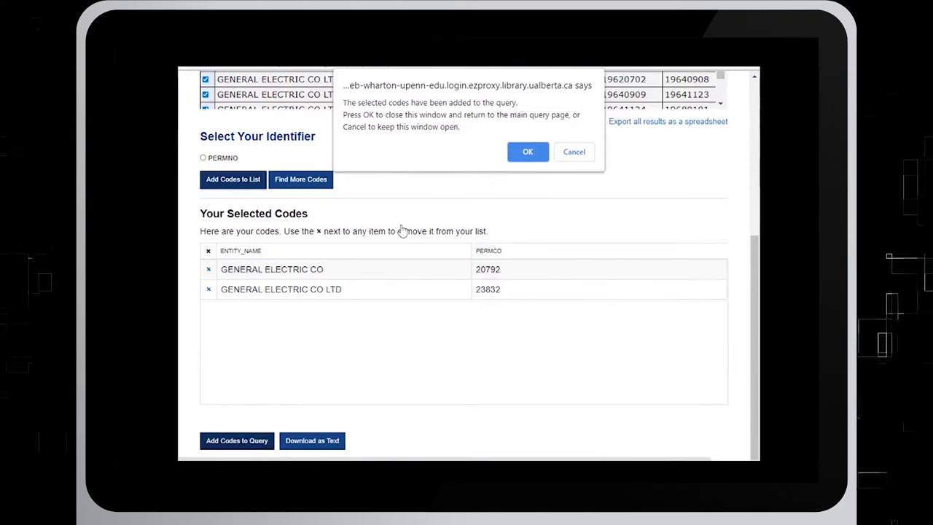
{"action": "left_click", "coordinate": [526, 151]}
- Add Company Name and Ticker as query variables in Step 3
{"action": "scroll", "coordinate": [730, 416], "scroll_direction": "down", "scroll_amount": 3}
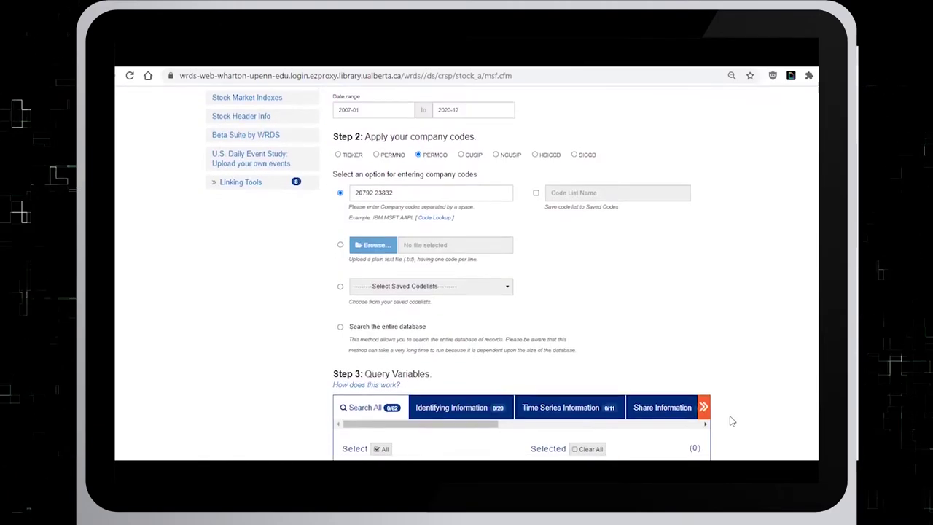
{"action": "scroll", "coordinate": [729, 416], "scroll_direction": "down", "scroll_amount": 2}
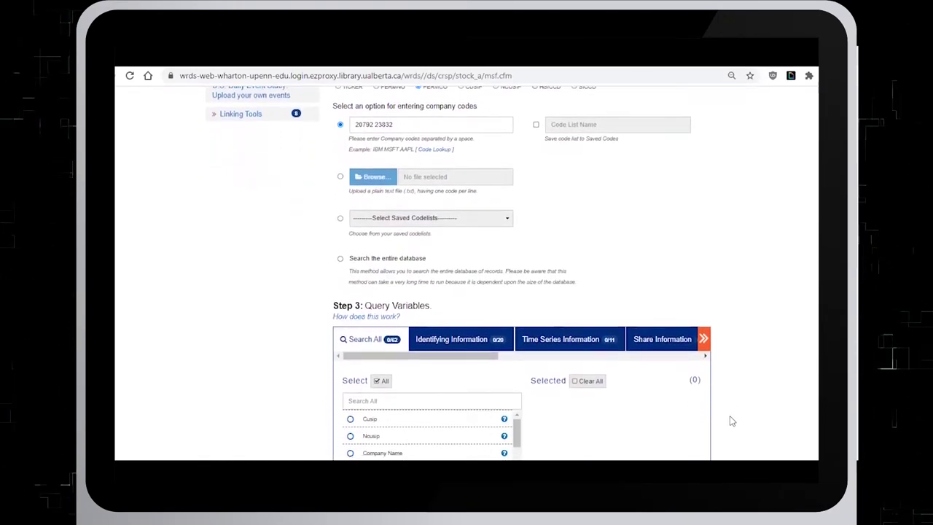
{"action": "scroll", "coordinate": [730, 419], "scroll_direction": "down", "scroll_amount": 1}
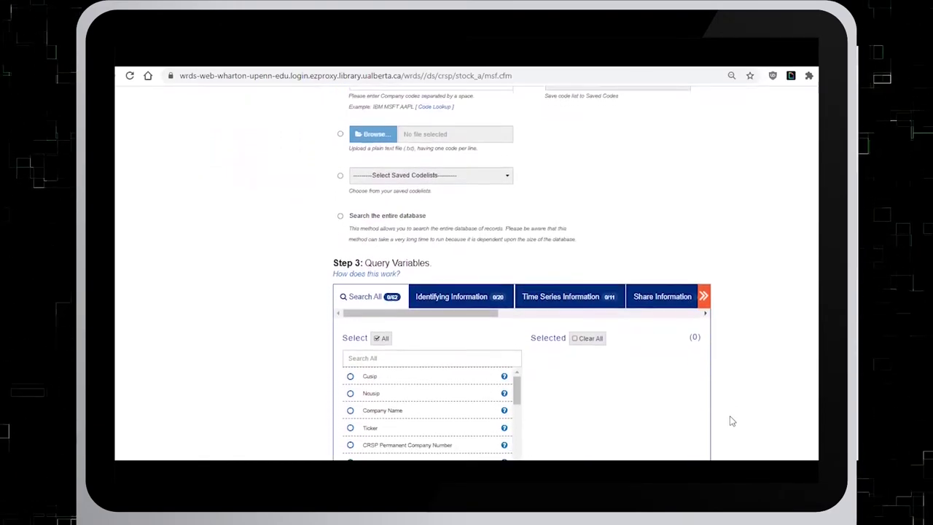
{"action": "scroll", "coordinate": [730, 420], "scroll_direction": "down", "scroll_amount": 1}
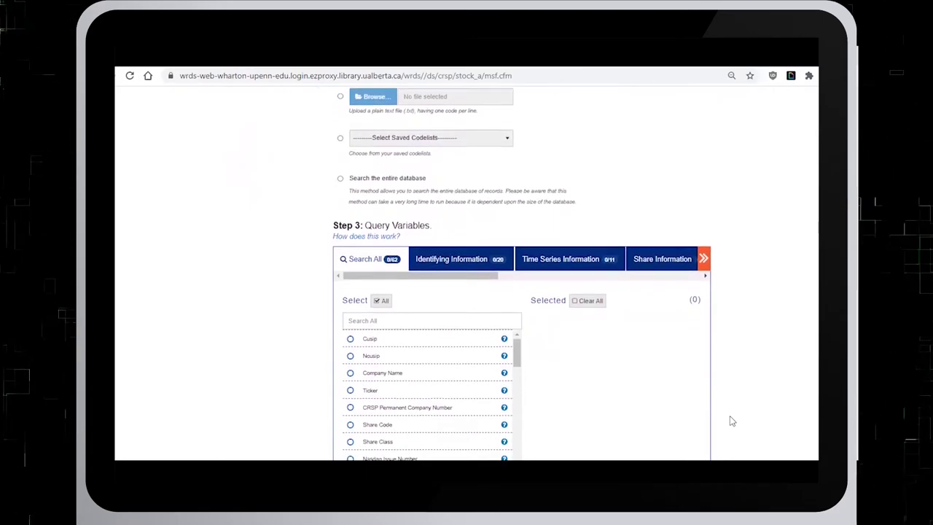
{"action": "scroll", "coordinate": [731, 421], "scroll_direction": "down", "scroll_amount": 3}
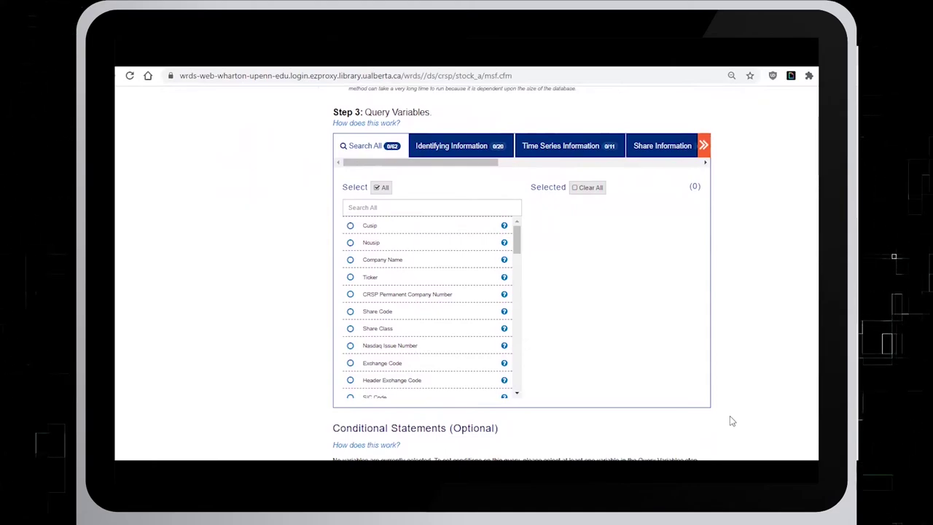
{"action": "left_click", "coordinate": [351, 260]}
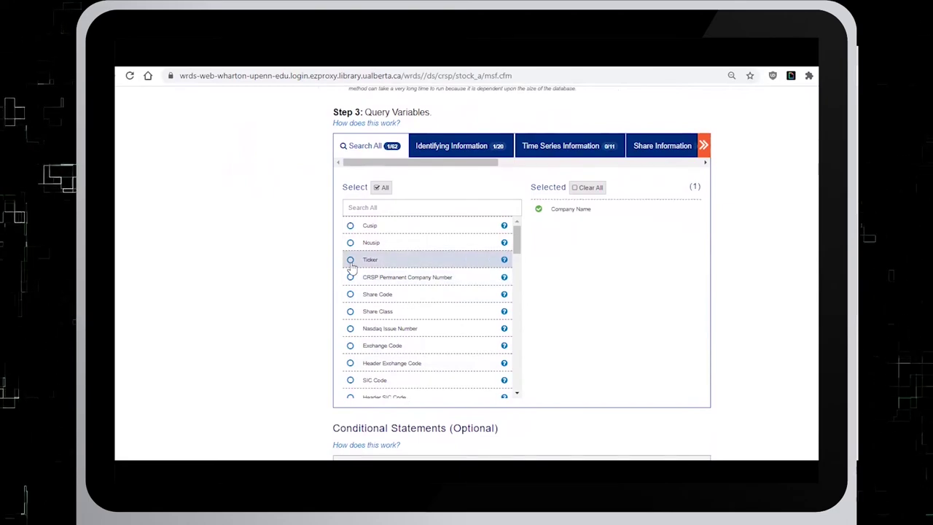
{"action": "left_click", "coordinate": [350, 261]}
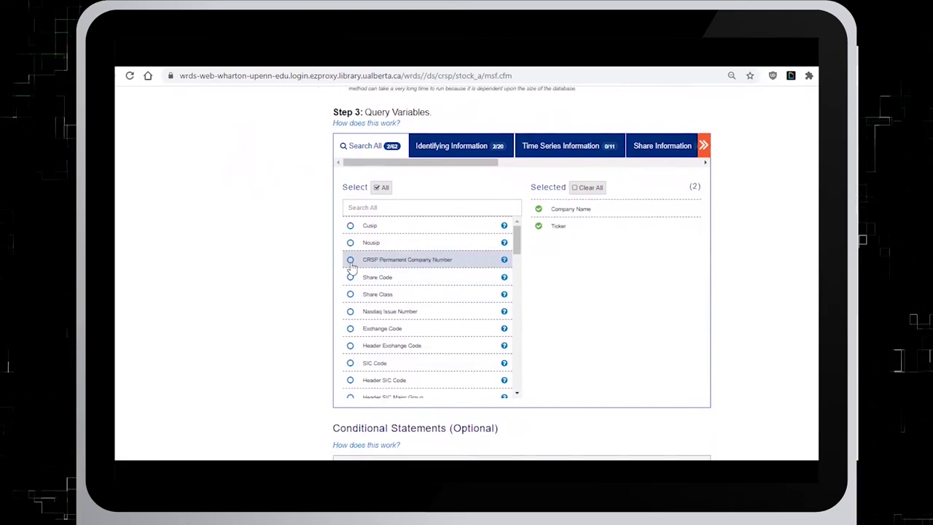
- Find Holding Period Return in the variable list and add it as the third variable
{"action": "left_click", "coordinate": [517, 394]}
{"action": "left_click", "coordinate": [516, 393]}
{"action": "left_click", "coordinate": [516, 393]}
{"action": "left_click", "coordinate": [517, 393]}
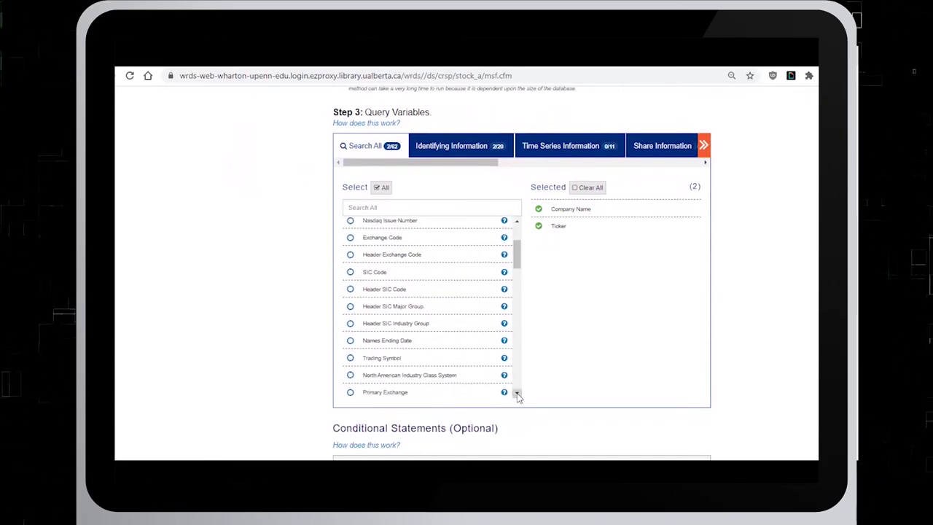
{"action": "left_click", "coordinate": [516, 393]}
{"action": "left_click", "coordinate": [517, 393]}
{"action": "left_click", "coordinate": [516, 393]}
{"action": "left_click", "coordinate": [517, 393]}
{"action": "left_click", "coordinate": [517, 394]}
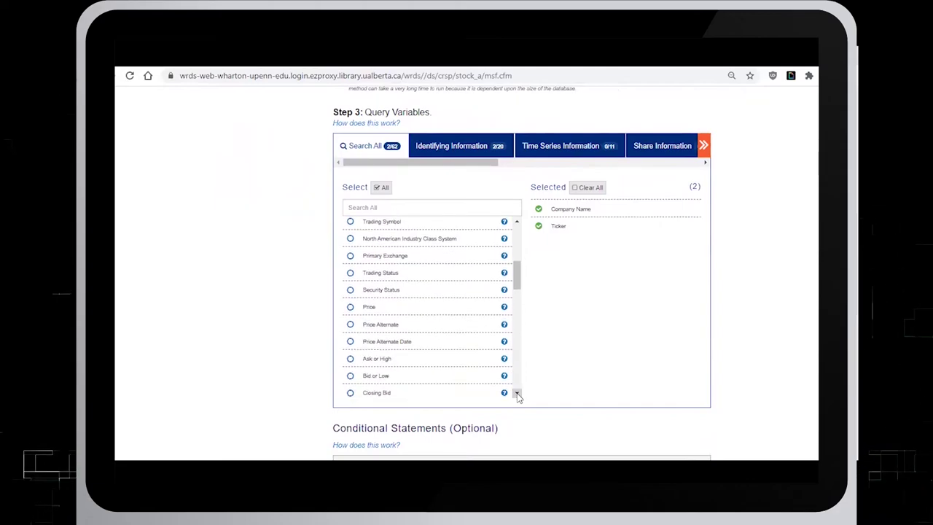
{"action": "left_click", "coordinate": [517, 393]}
{"action": "left_click", "coordinate": [516, 394]}
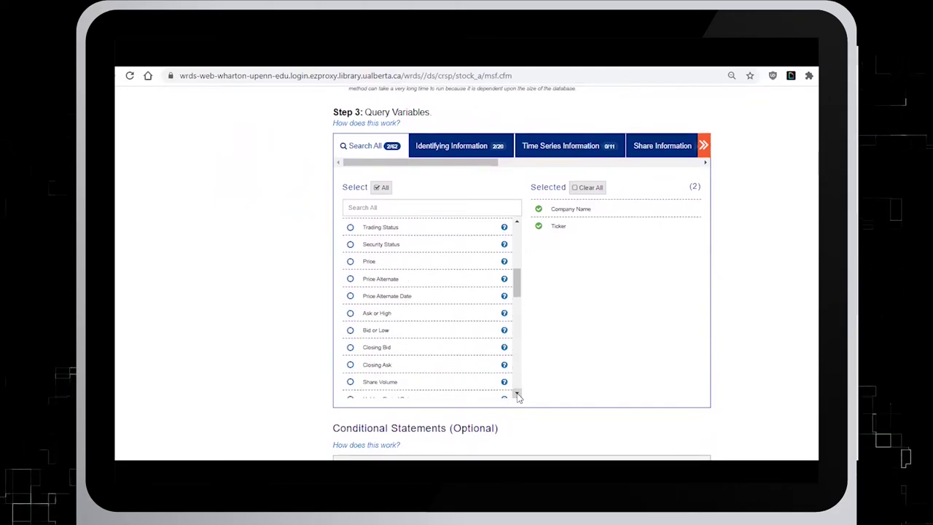
{"action": "left_click", "coordinate": [516, 394]}
{"action": "left_click", "coordinate": [516, 394]}
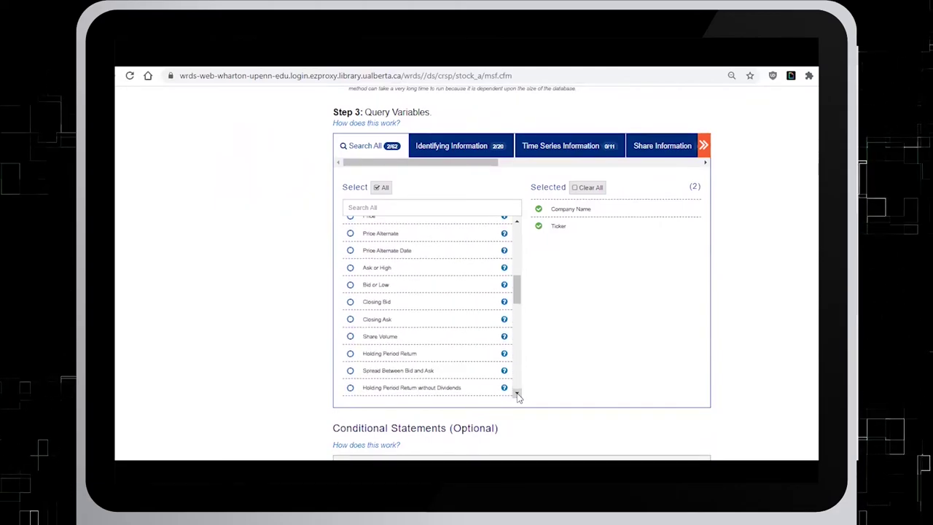
{"action": "left_click", "coordinate": [348, 357]}
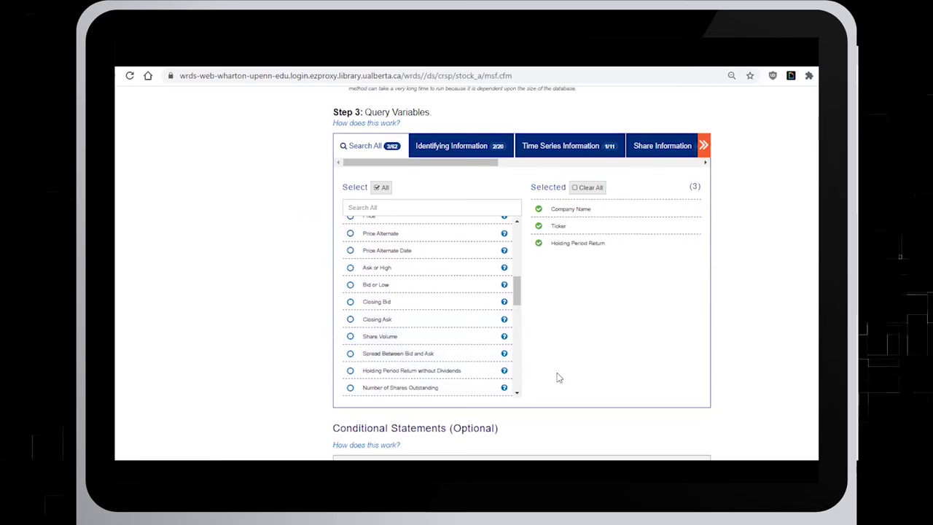
{"action": "scroll", "coordinate": [634, 428], "scroll_direction": "down", "scroll_amount": 4}
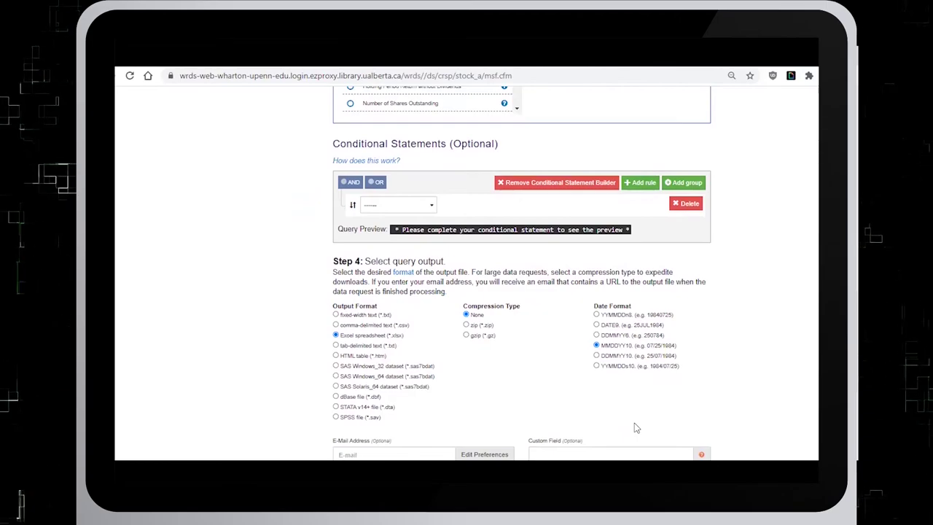
- Submit the query with Excel spreadsheet (*.xlsx) output, returning 168 rows
{"action": "scroll", "coordinate": [634, 428], "scroll_direction": "down", "scroll_amount": 3}
{"action": "scroll", "coordinate": [633, 428], "scroll_direction": "up", "scroll_amount": 1}
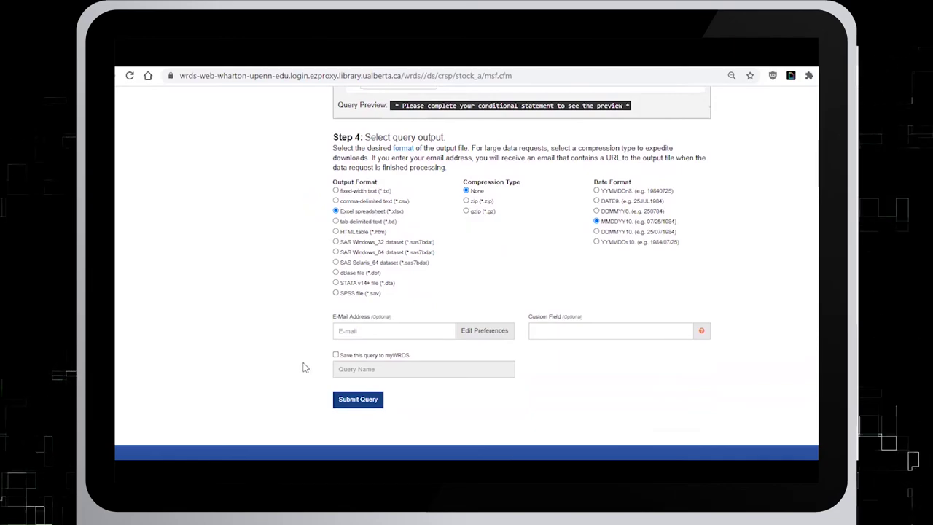
{"action": "left_click", "coordinate": [348, 406]}
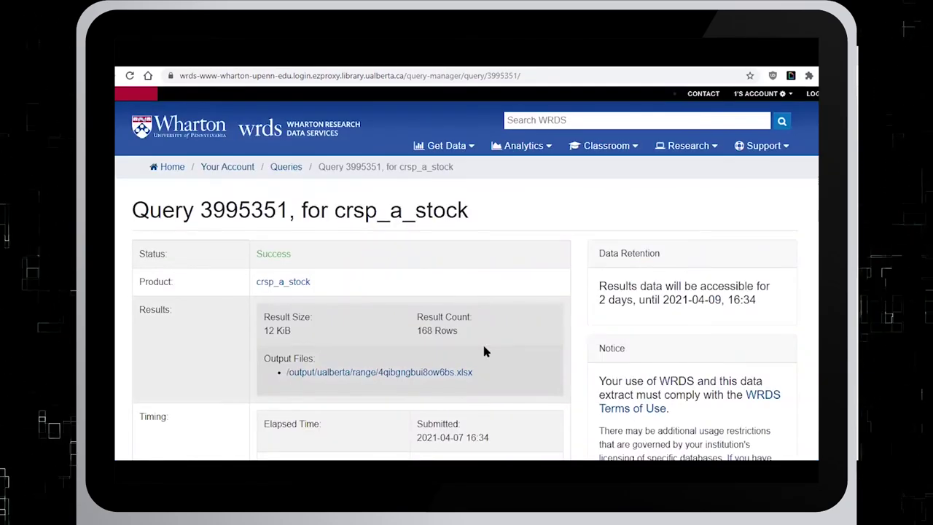